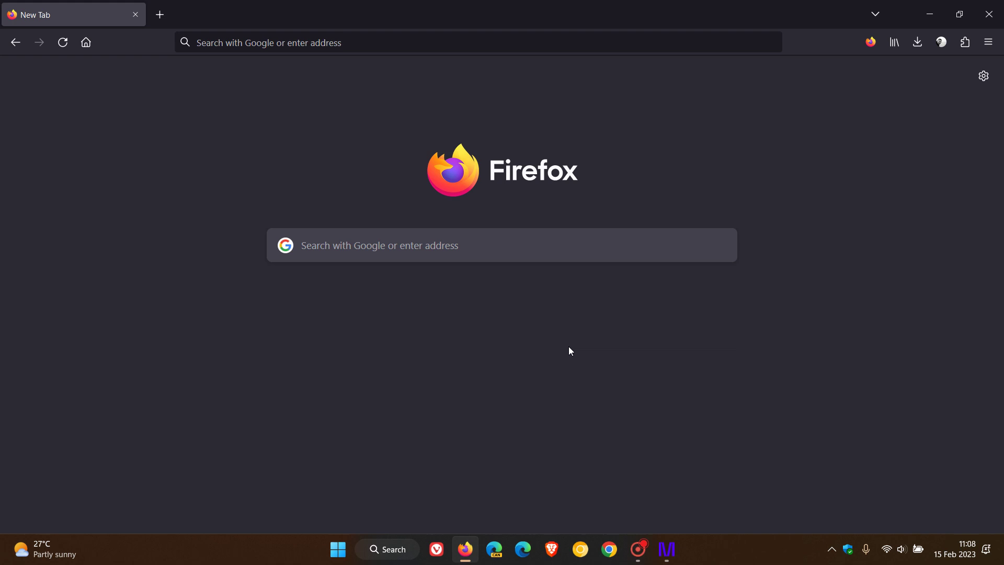
- Check via Help > About Firefox that version 110.0 (64-bit) is up to date, then close it
left_click(988, 43)
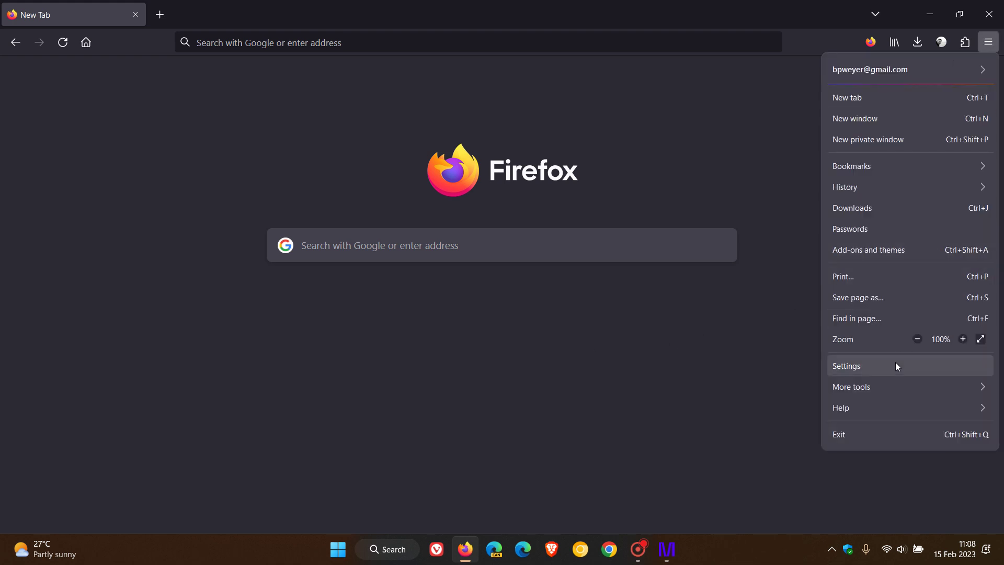
left_click(883, 413)
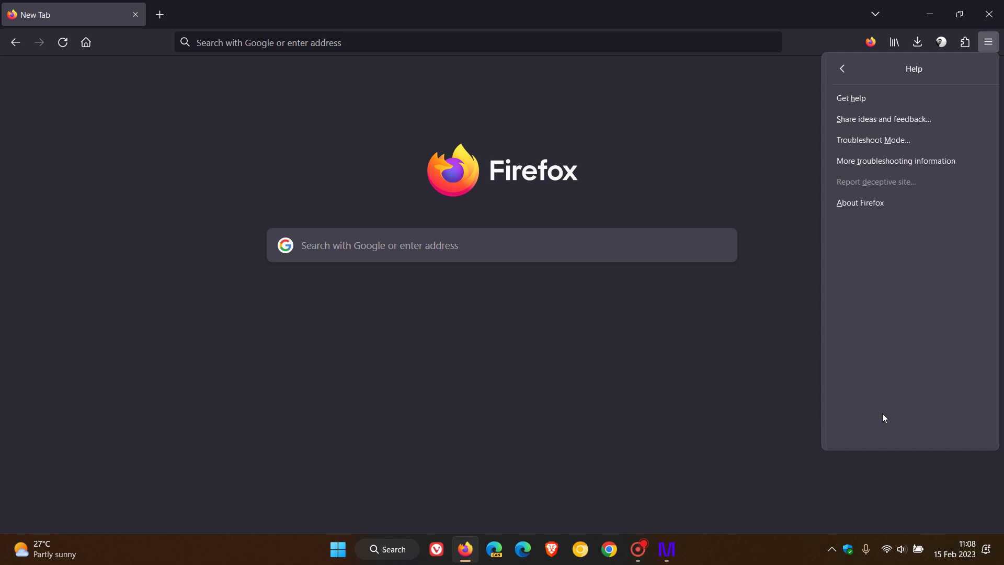
left_click(890, 210)
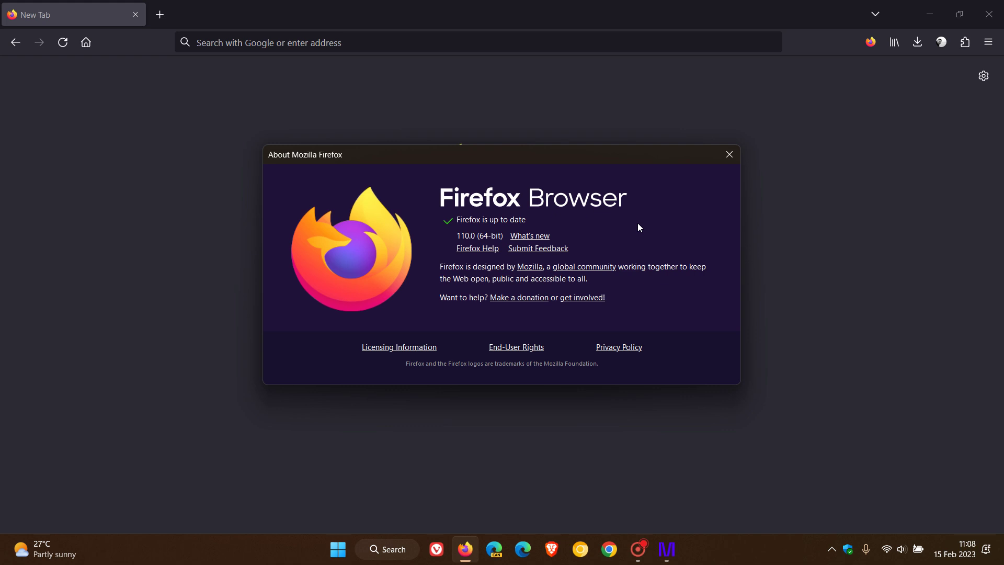
left_click(729, 155)
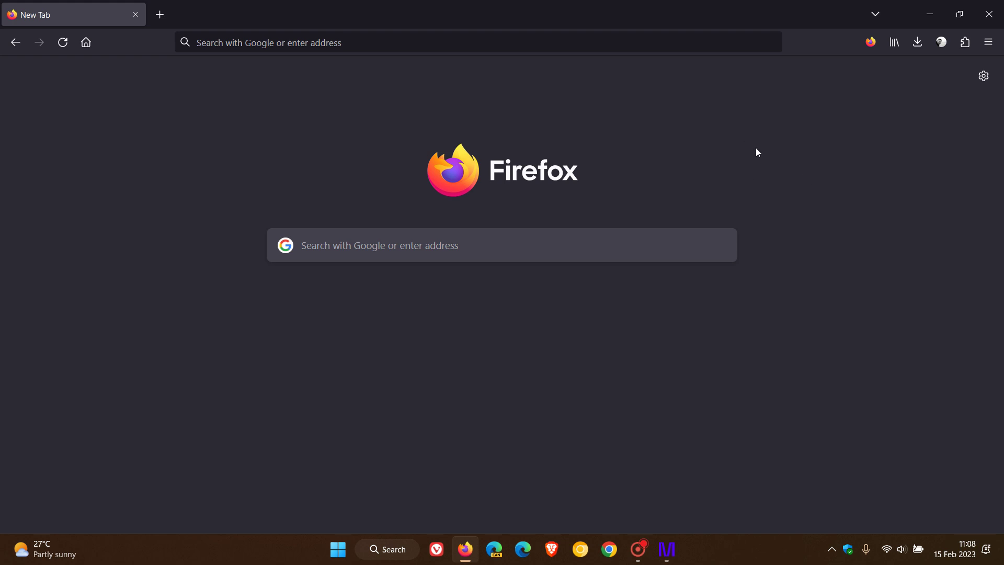
left_click(894, 42)
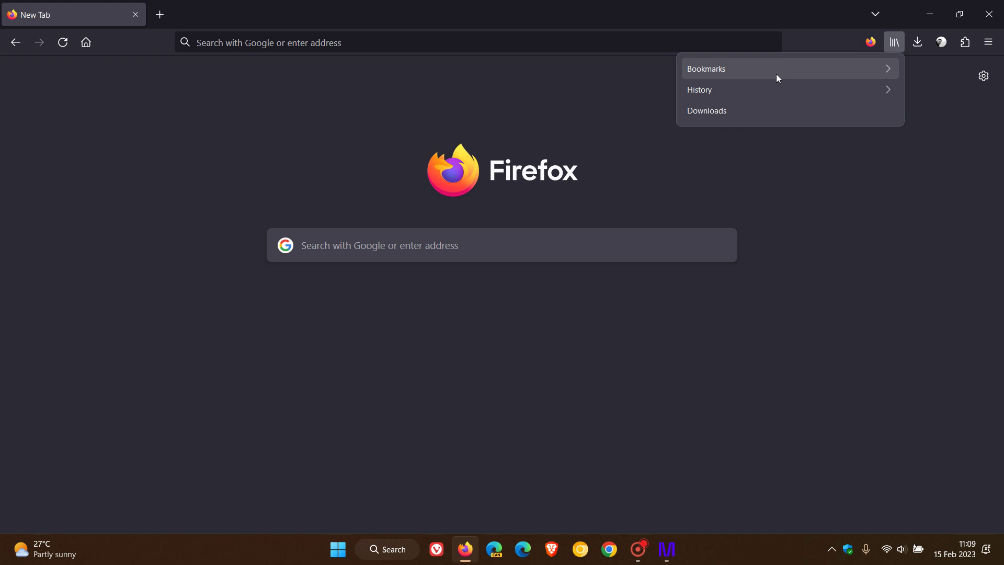
left_click(794, 272)
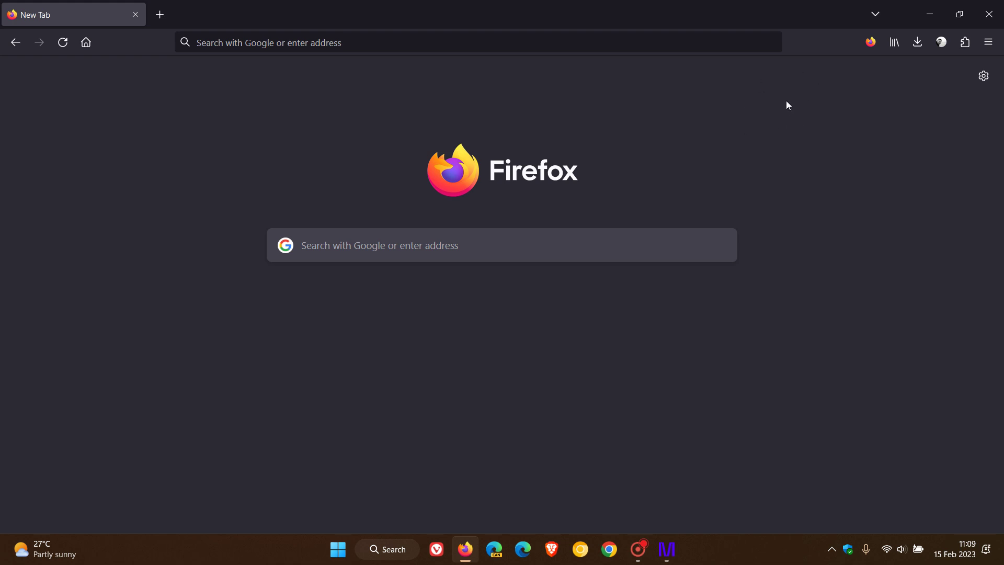
- Load about:support to show the Troubleshooting Information page with version 110.0 and build ID
left_click(288, 45)
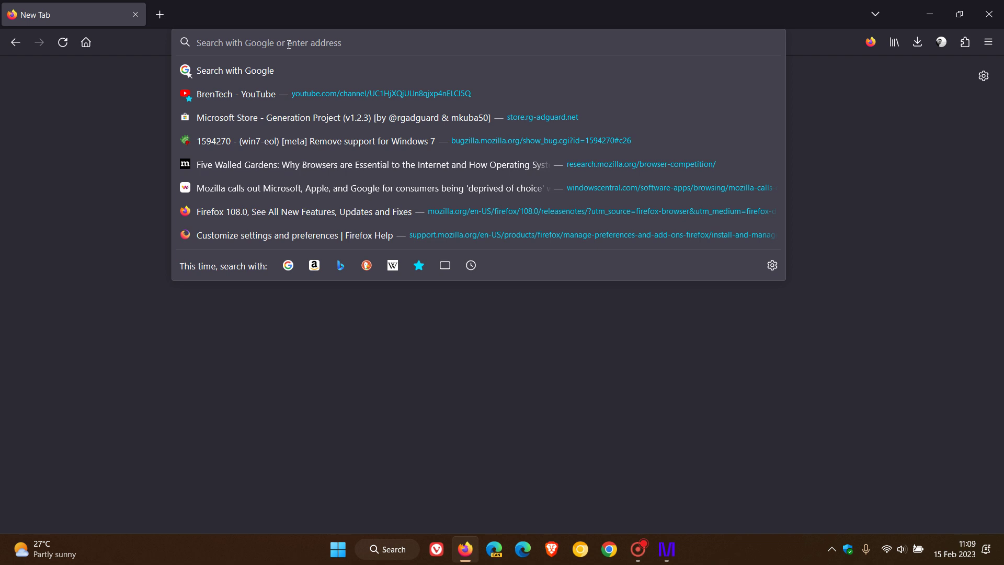
type("a")
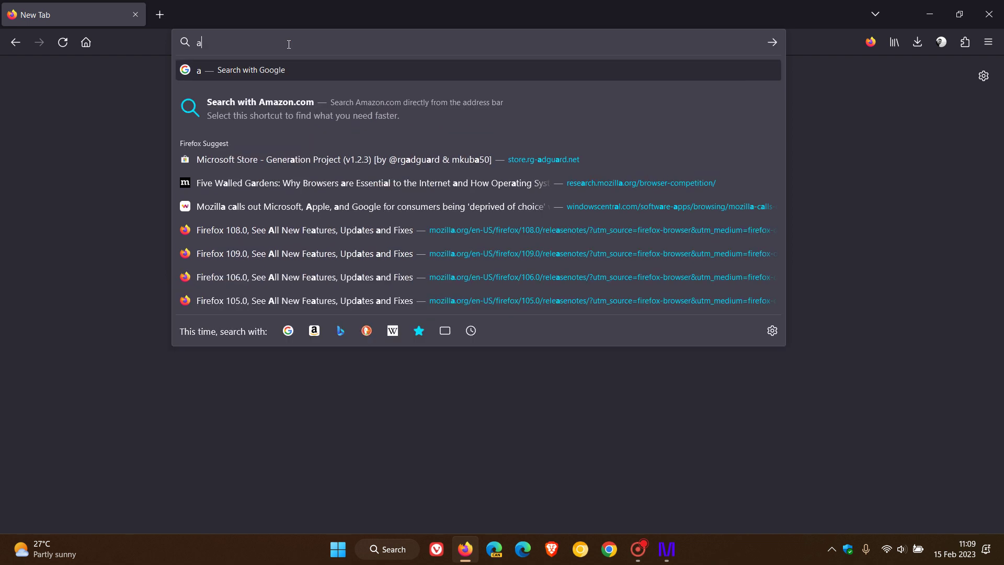
type("bout")
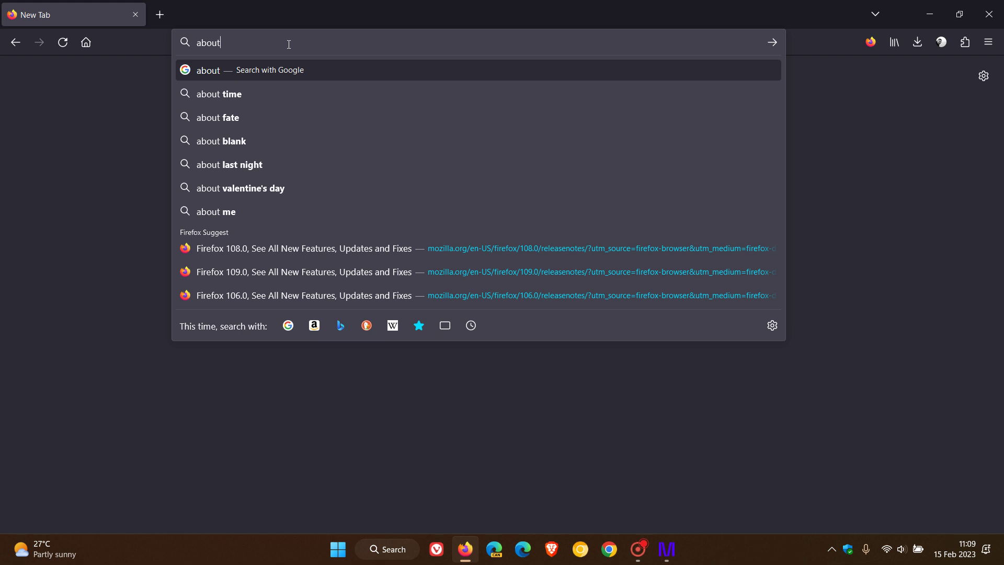
type(":s")
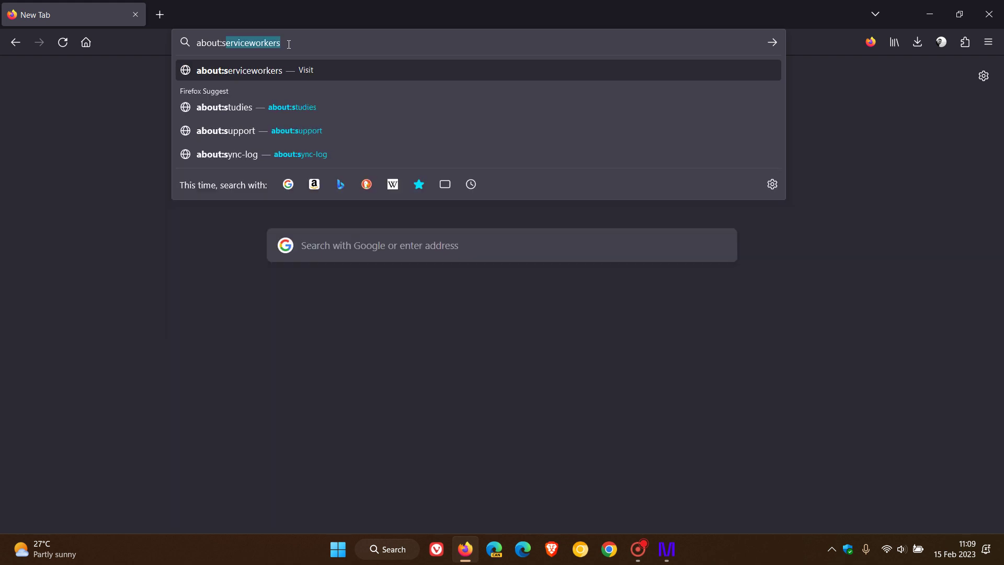
type("upport")
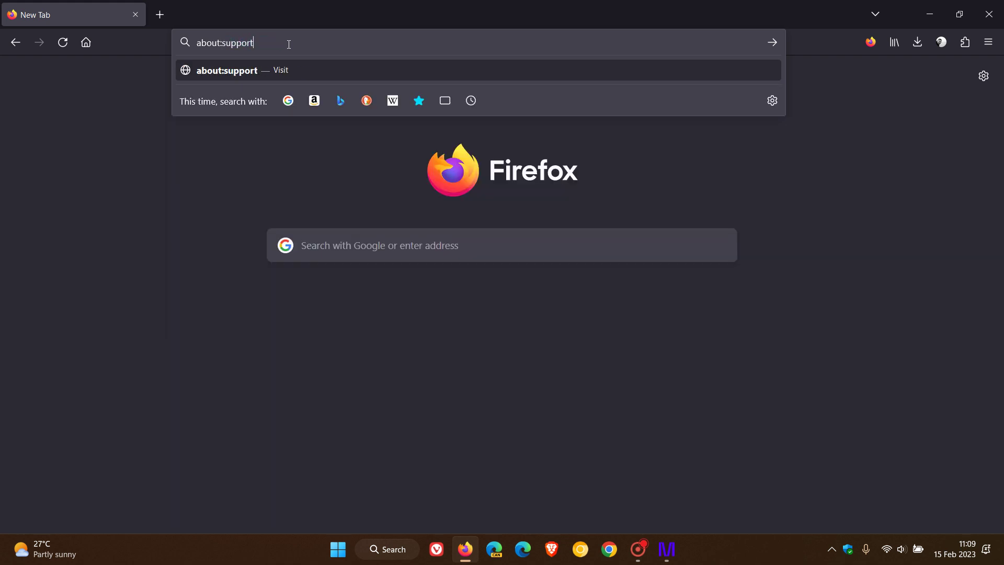
key("Return")
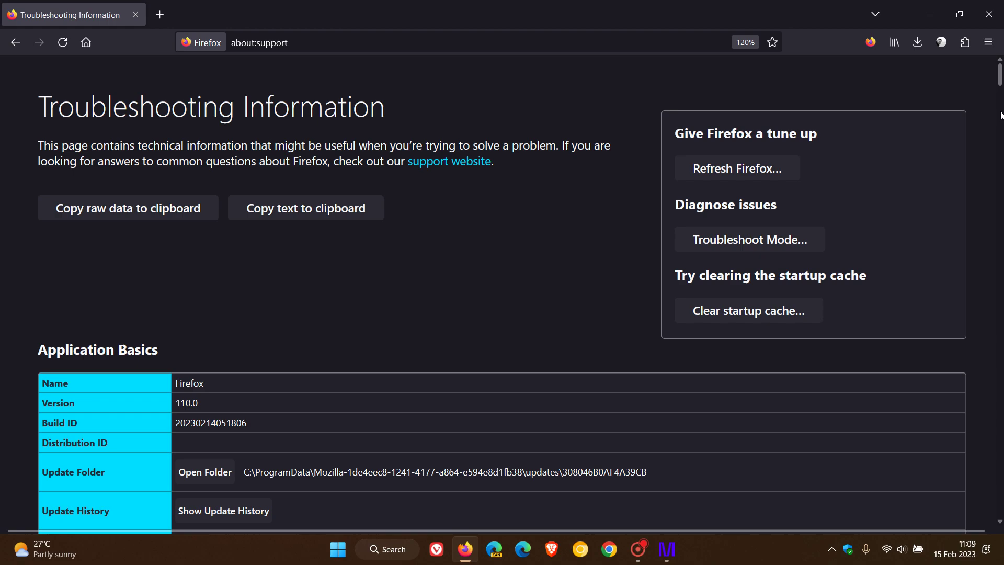
- Scroll to the bottom of about:support, then back up to the Sandbox and Startup Cache sections
left_click_drag(1000, 87, 1000, 517)
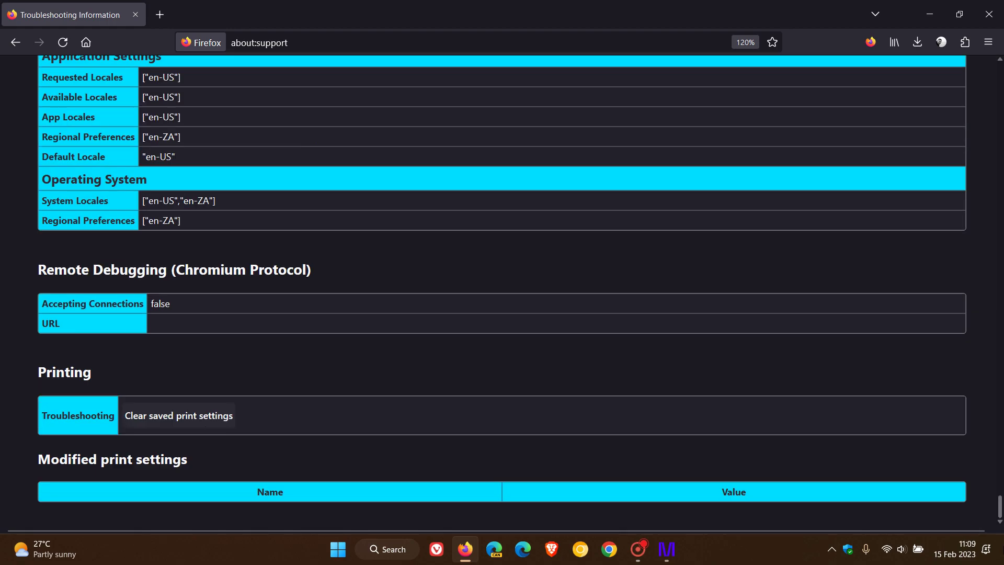
scroll(661, 421, "up", 6)
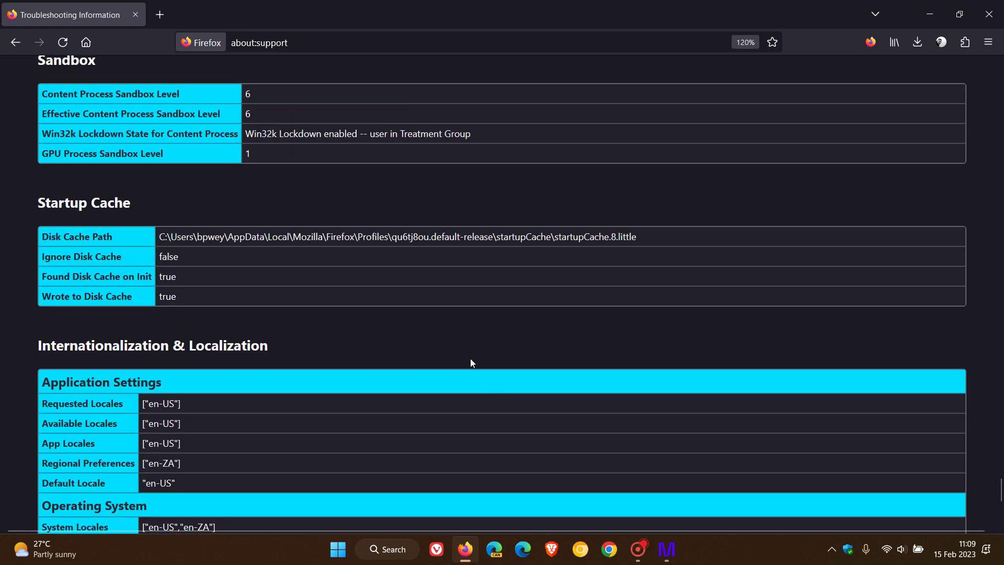
scroll(469, 361, "up", 2)
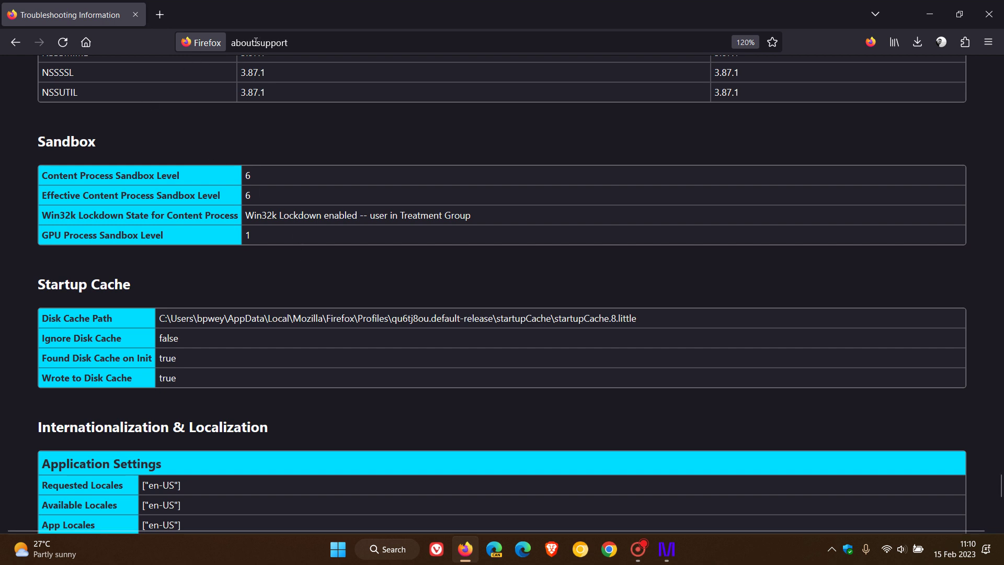
- Change the address from about:support to about:third-party to list injected modules like igc64.dll
left_click(283, 43)
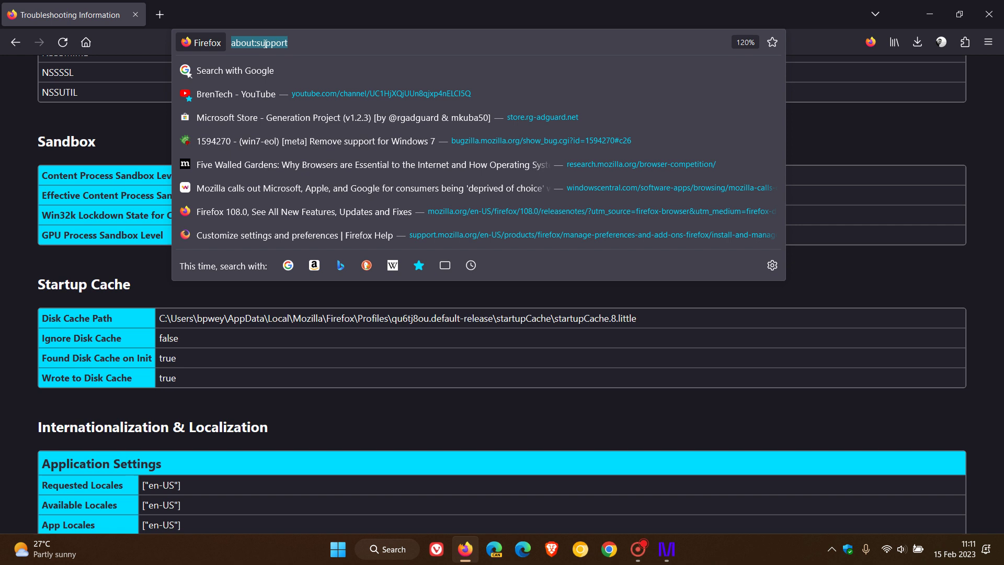
left_click(259, 45)
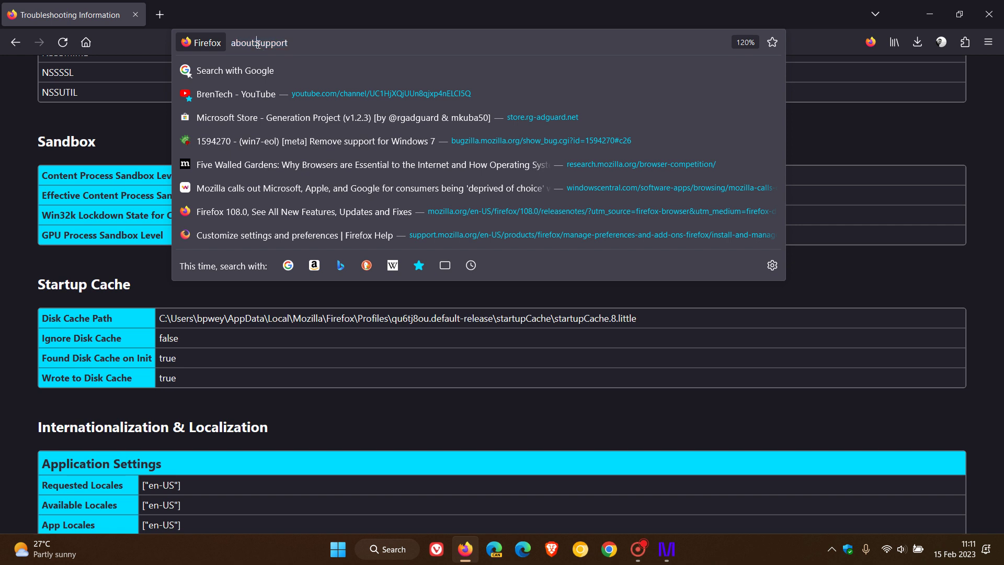
key("BackSpace")
key("BackSpace")
key("BackSpace")
key("BackSpace")
key("BackSpace")
key("BackSpace")
key("BackSpace")
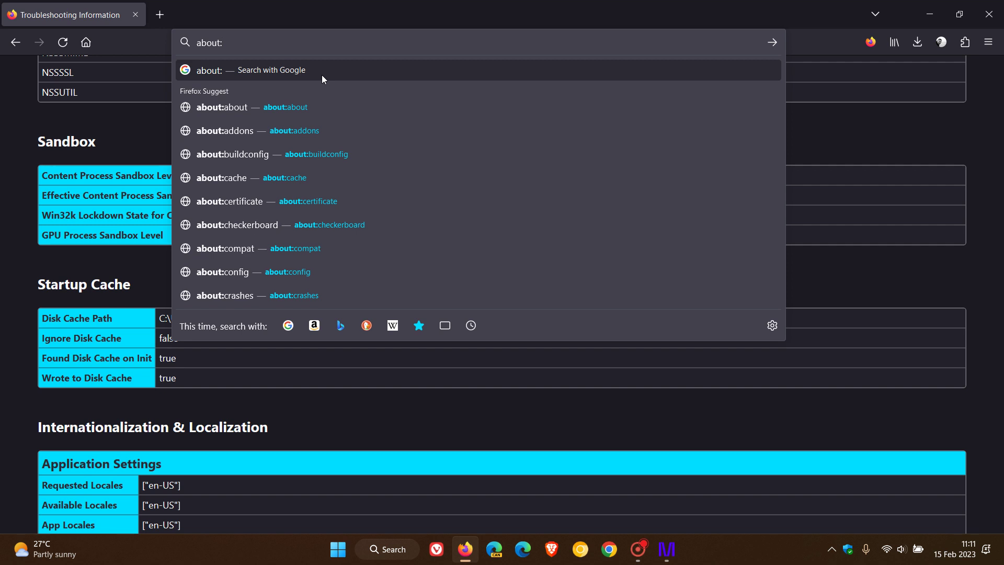
type("third-")
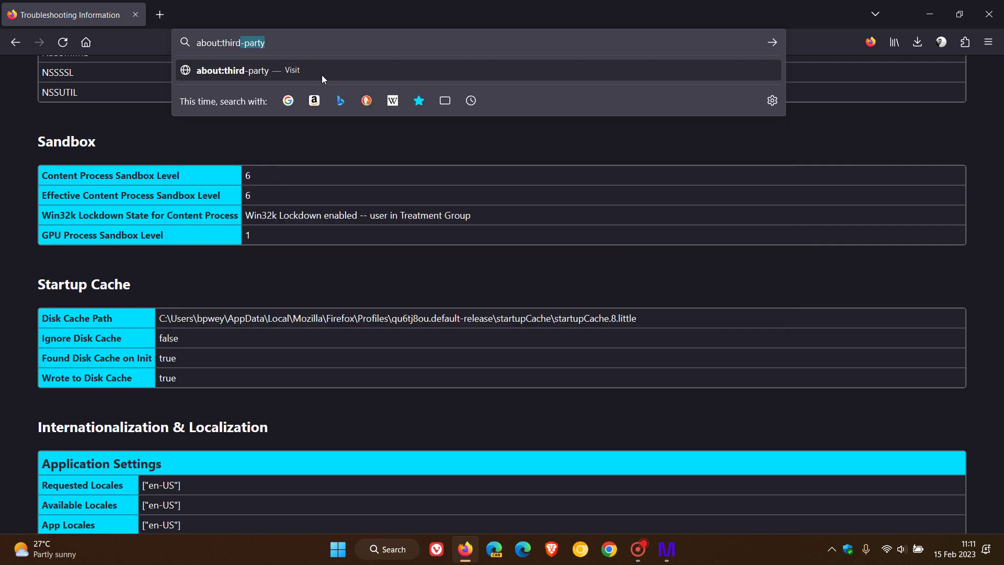
type("party")
key("Return")
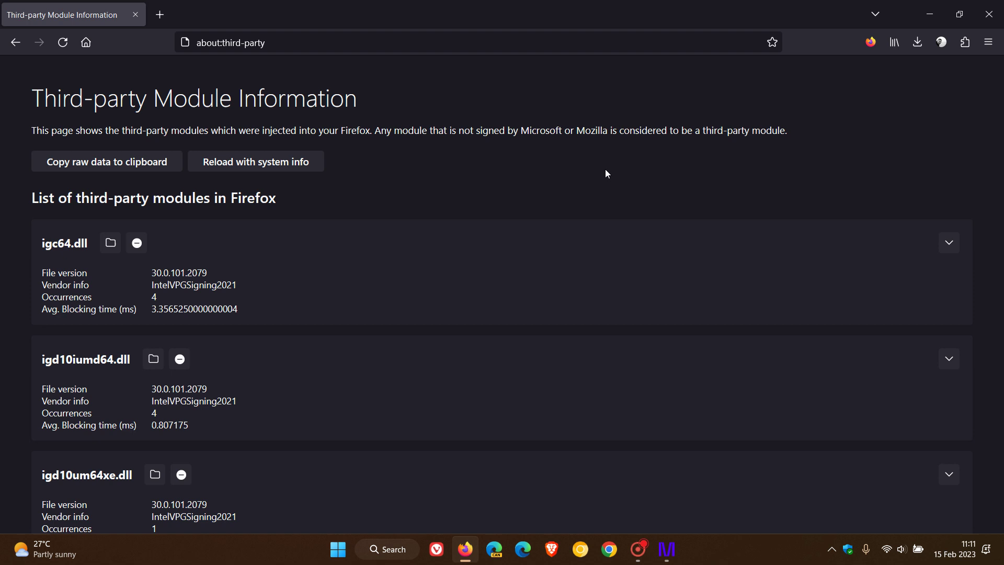
- Return from about:third-party to a plain New Tab page using the toolbar Home button
left_click(86, 43)
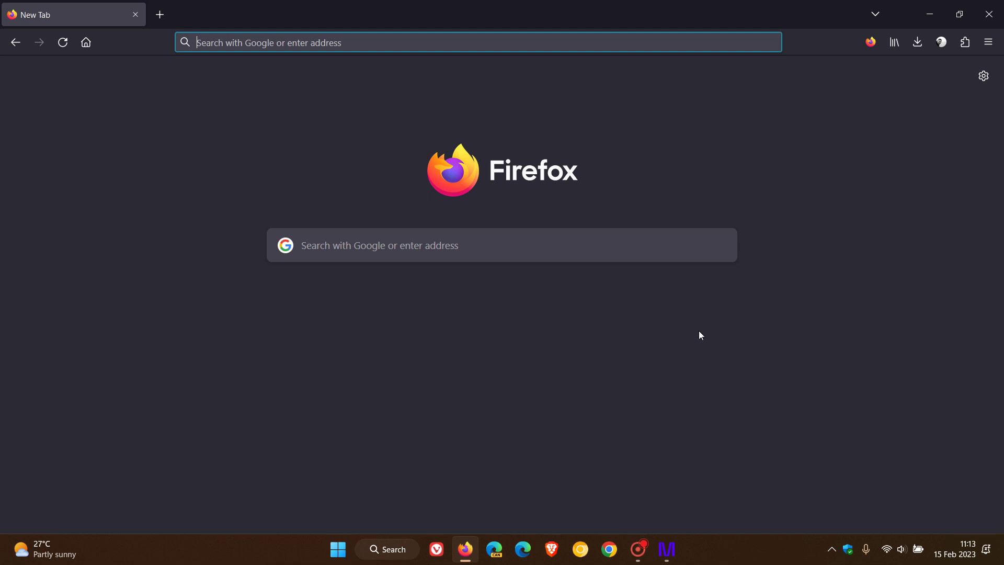
left_click(988, 42)
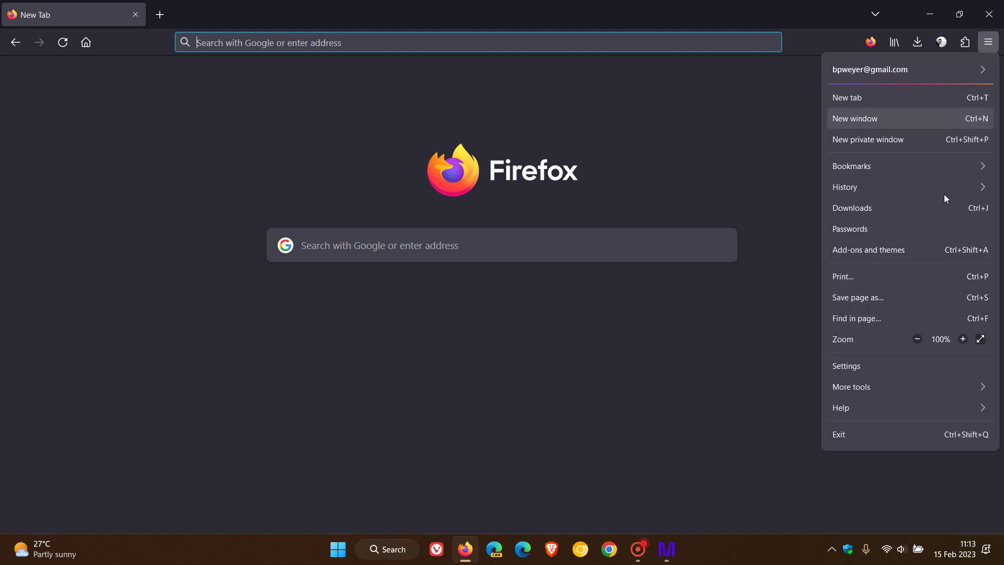
left_click(868, 412)
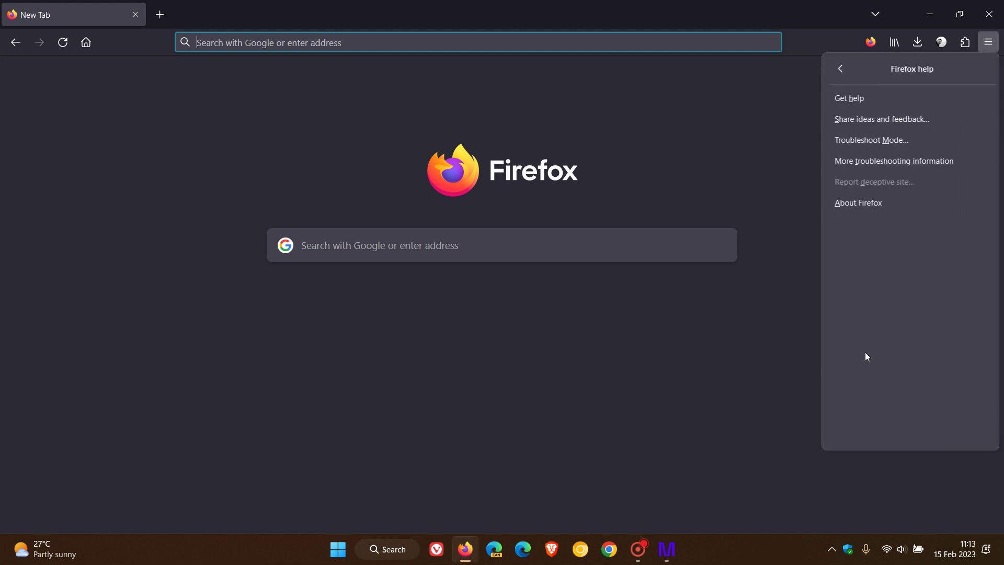
left_click(852, 205)
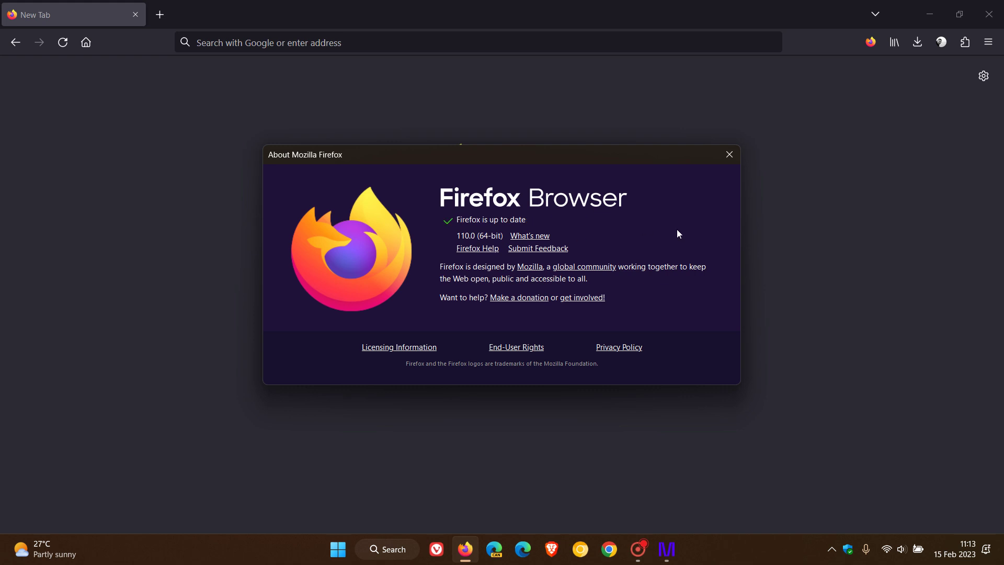
left_click(729, 154)
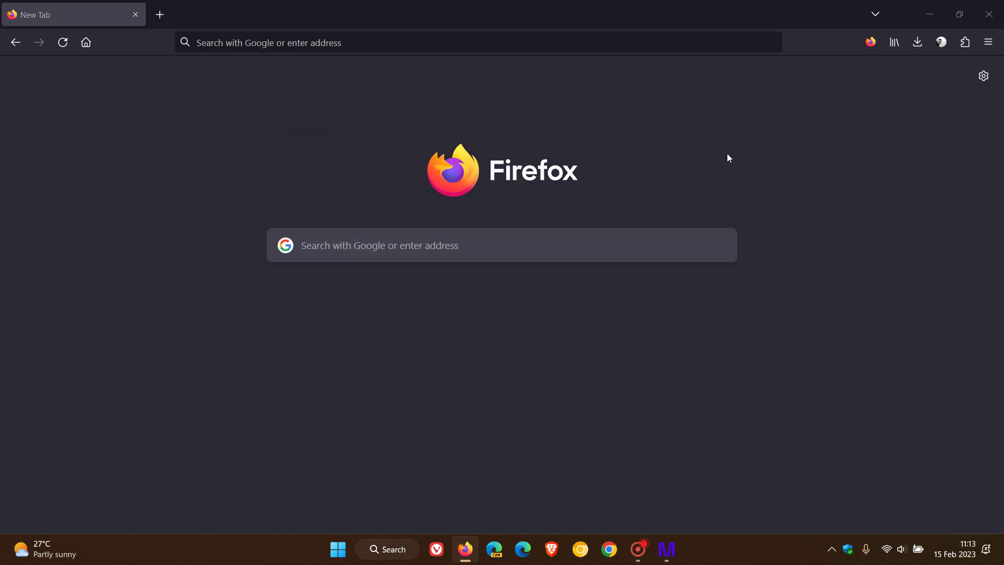